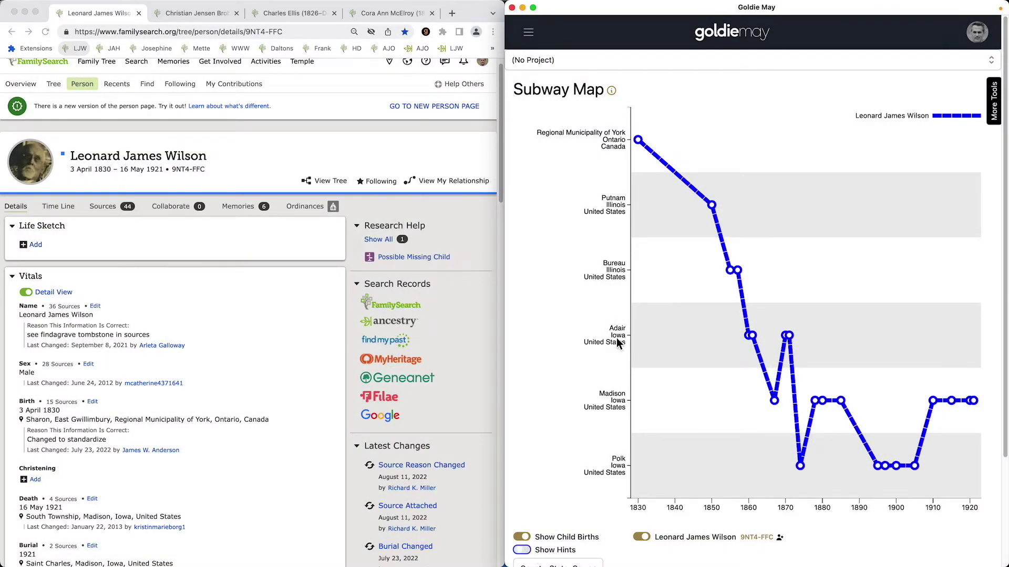
left_click(521, 550)
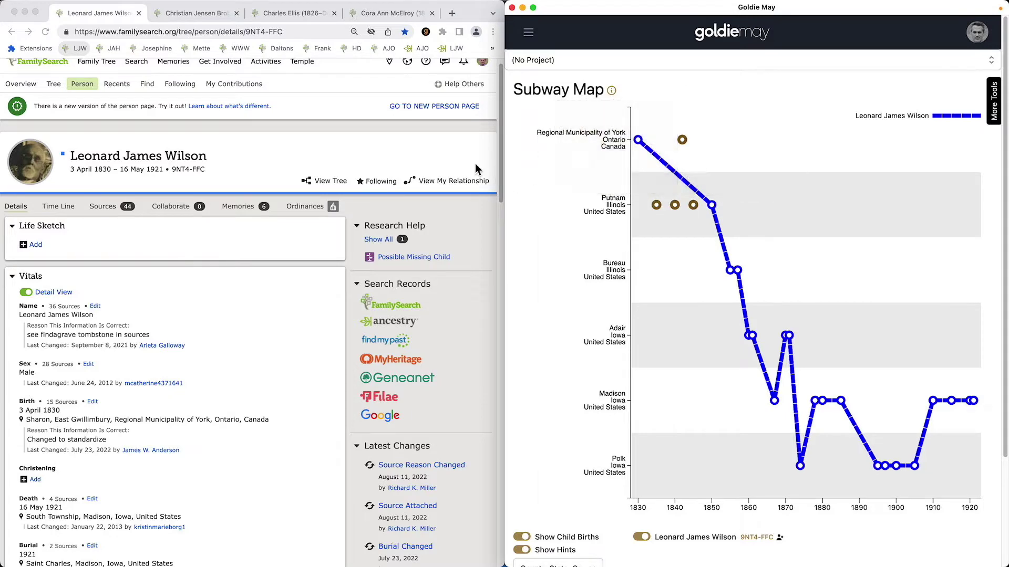
left_click(451, 154)
key("ctrl+Tab")
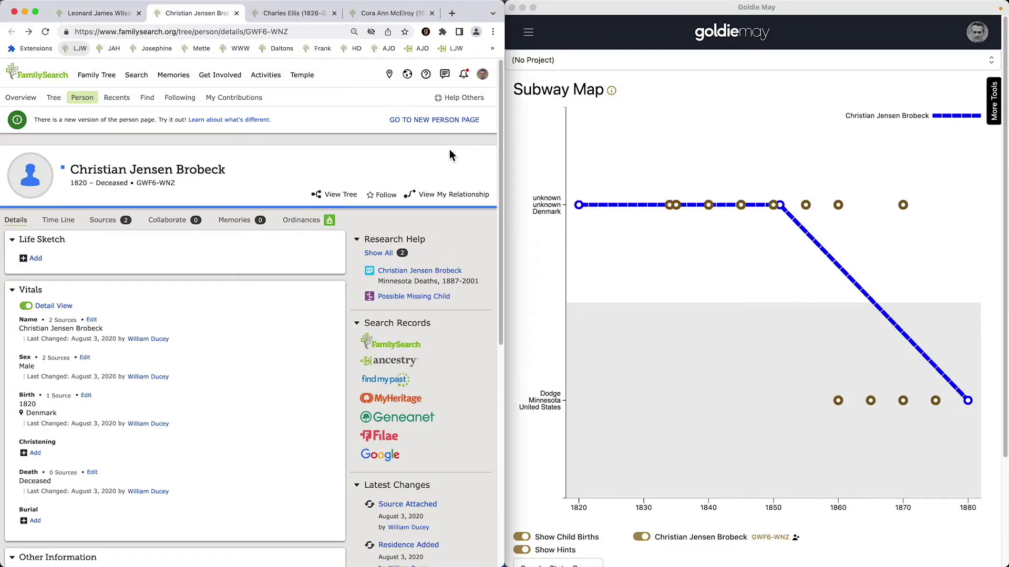
left_click(676, 212)
mouse_move(670, 205)
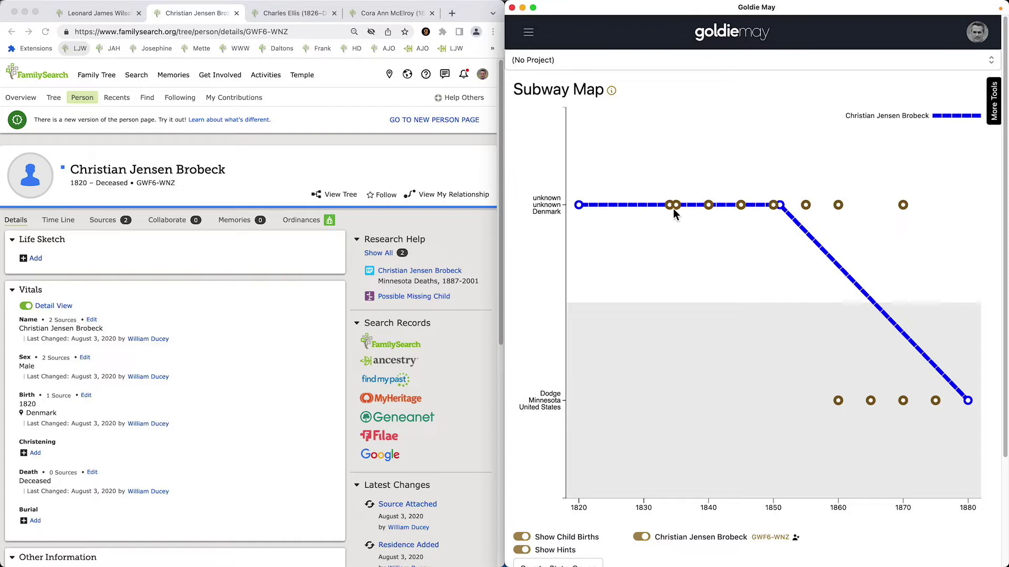
left_click(354, 166)
key("ctrl+Tab")
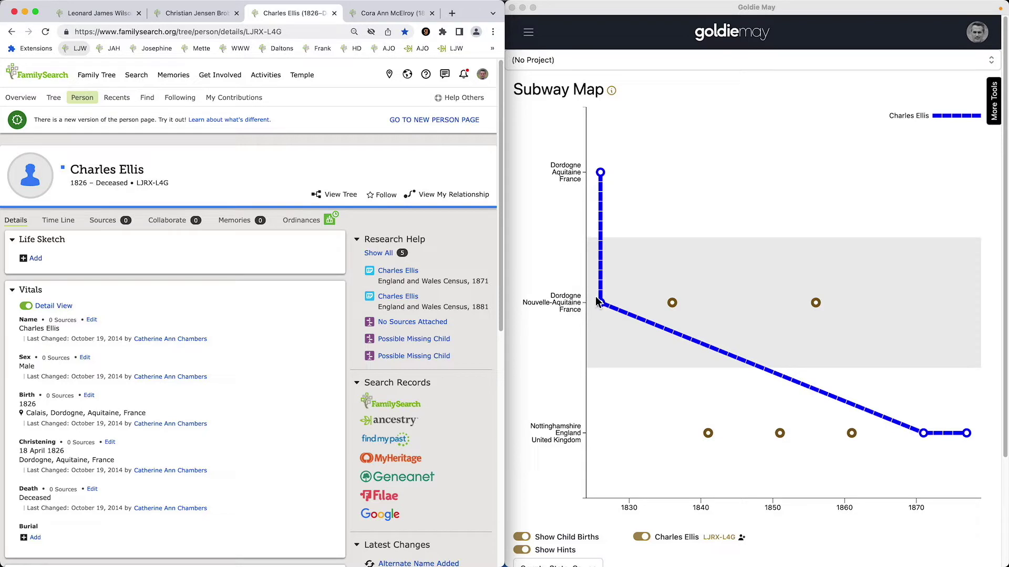
left_click(663, 290)
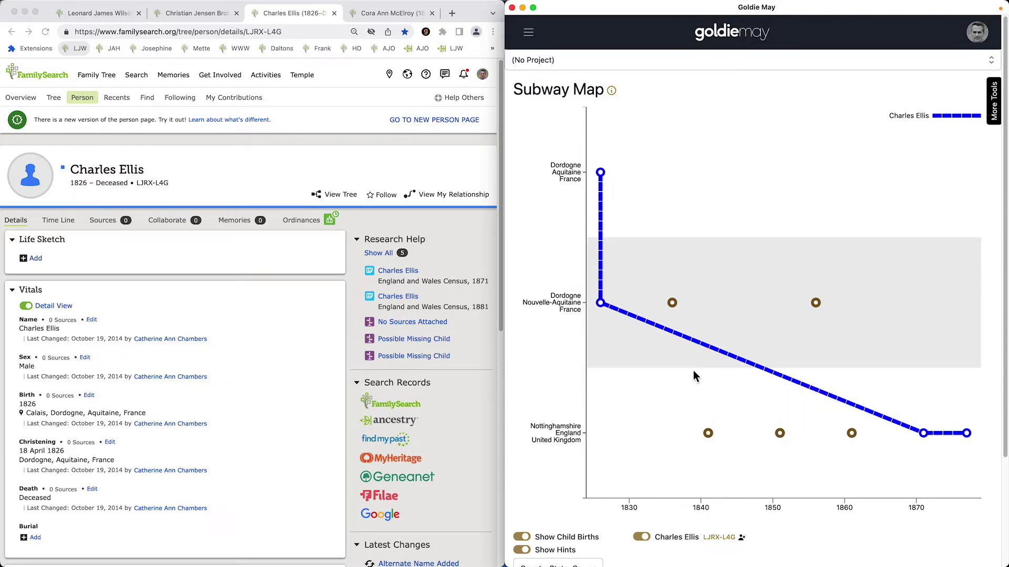
left_click(416, 172)
- Switch to Cora Ann McElroy's profile and view her 1890 United States Census hint
key("ctrl+Tab")
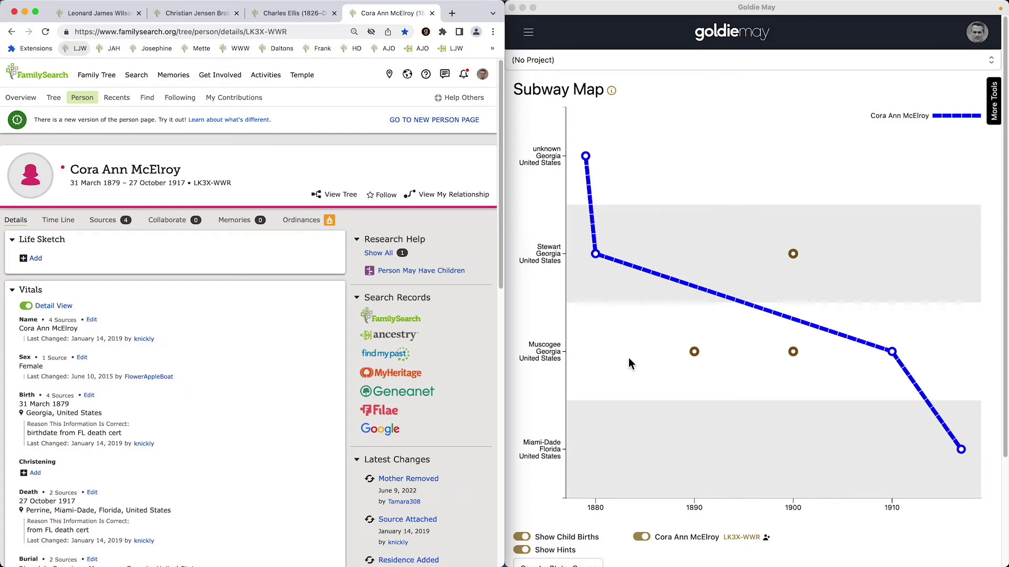
left_click(660, 359)
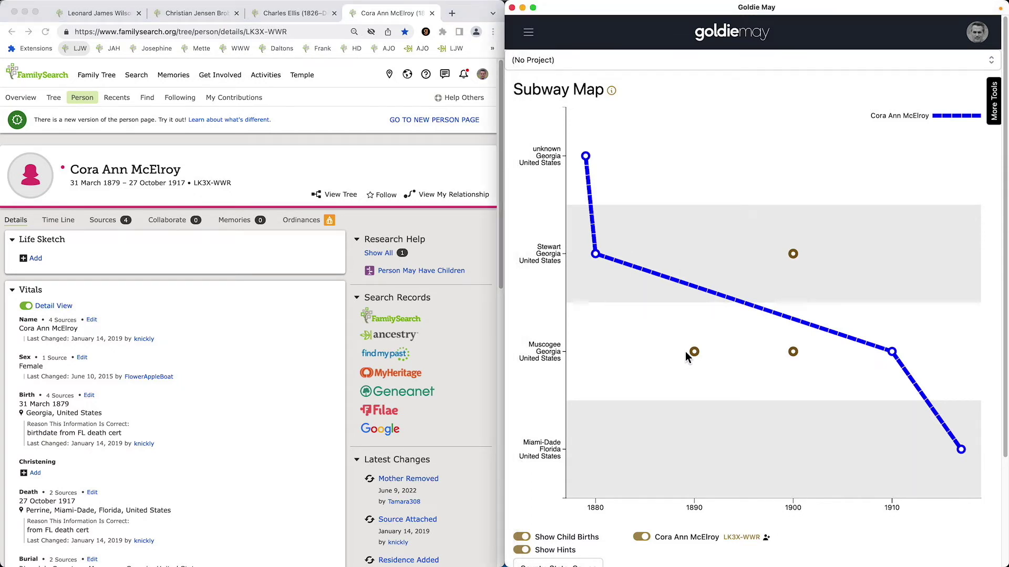